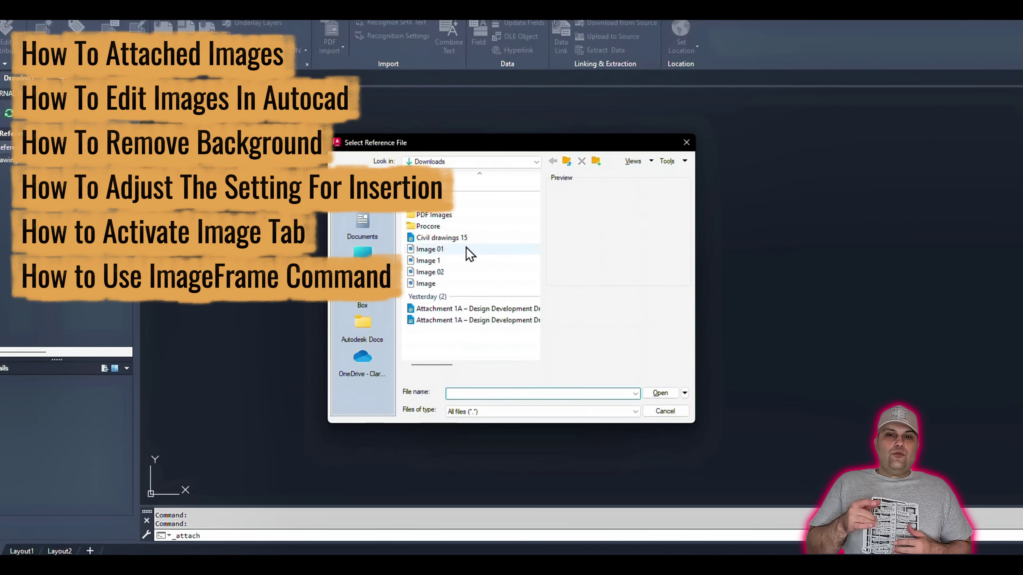
Attach Image 01 with a relative path, fixed scale and typed insertion coordinates
{"action": "left_click", "coordinate": [468, 251]}
{"action": "left_click", "coordinate": [673, 402]}
{"action": "left_click", "coordinate": [489, 245]}
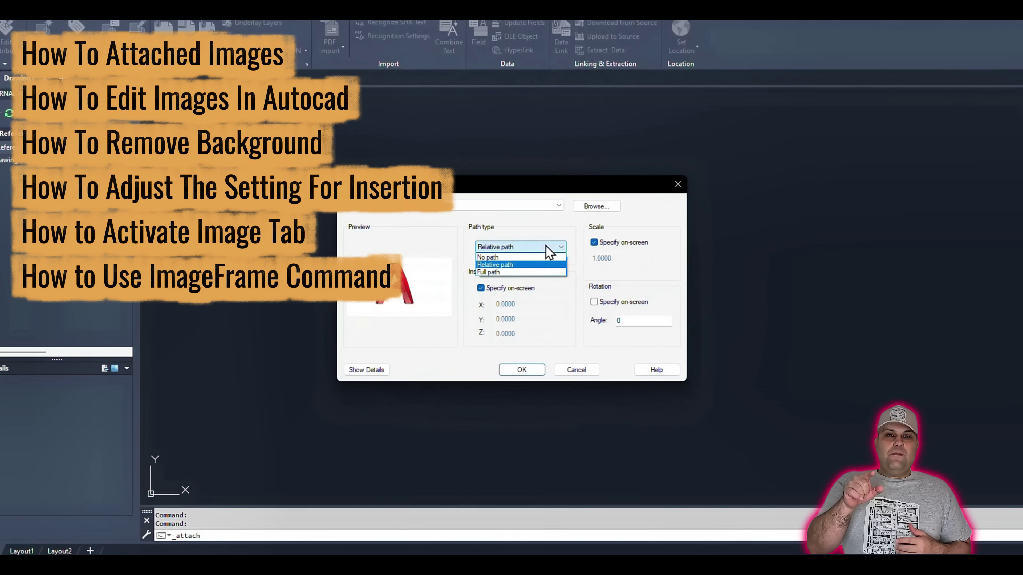
{"action": "left_click", "coordinate": [520, 256]}
{"action": "left_click", "coordinate": [594, 242]}
{"action": "left_click", "coordinate": [636, 258]}
{"action": "left_click", "coordinate": [481, 288]}
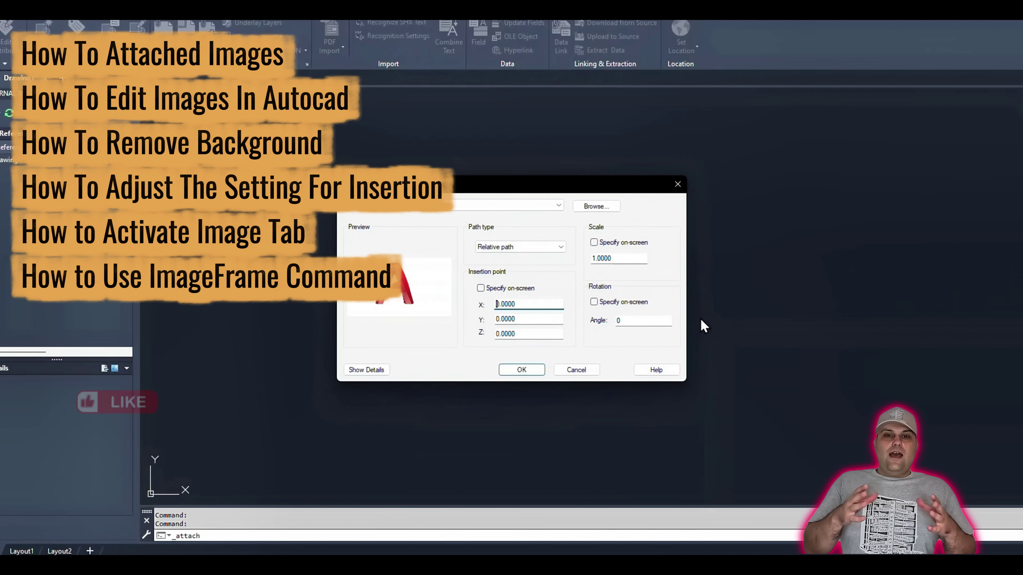
{"action": "left_click", "coordinate": [366, 369]}
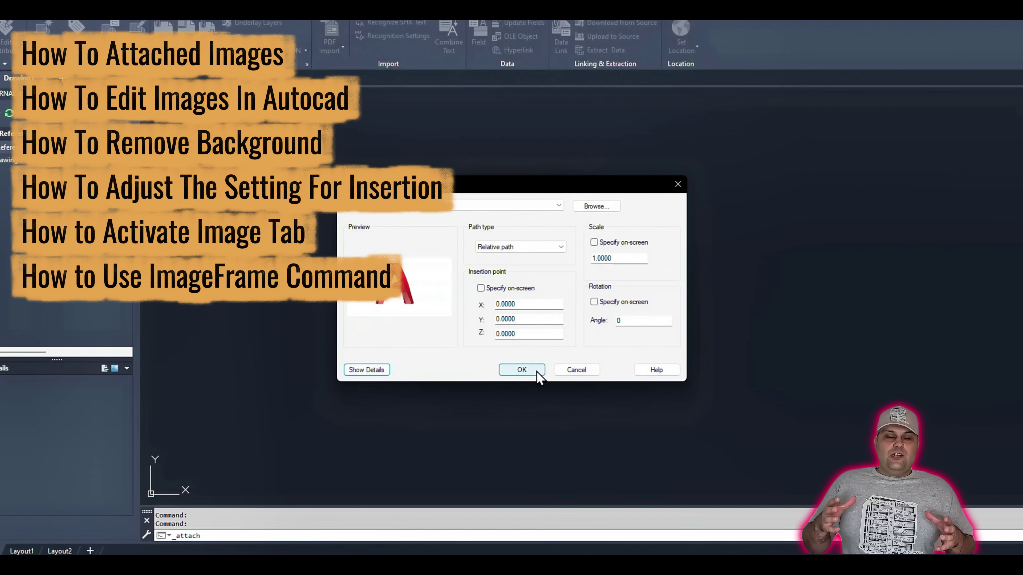
{"action": "left_click", "coordinate": [522, 370]}
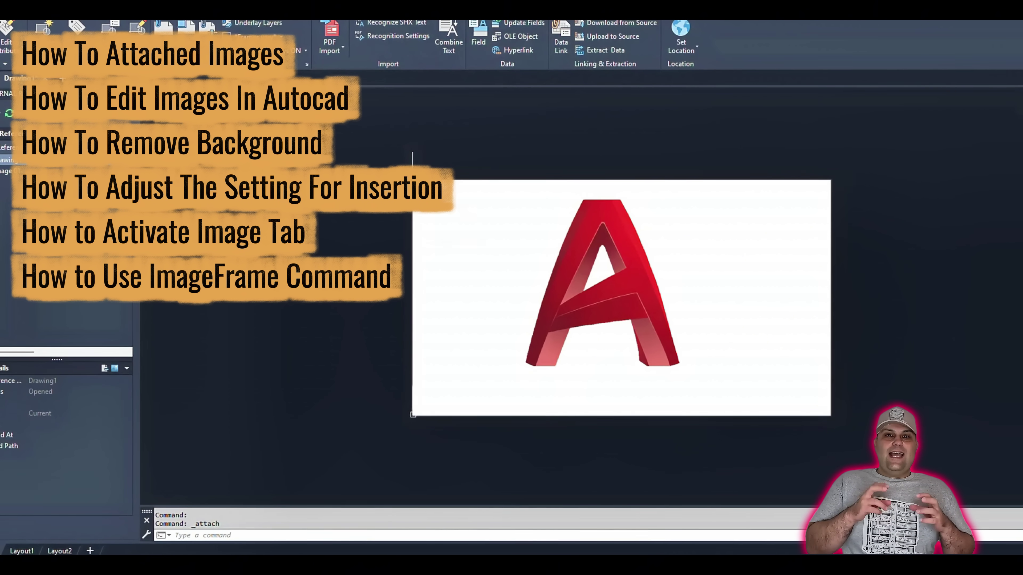
Lower the logo image's brightness from 50 to 45 and hide the picture
{"action": "left_click", "coordinate": [413, 180]}
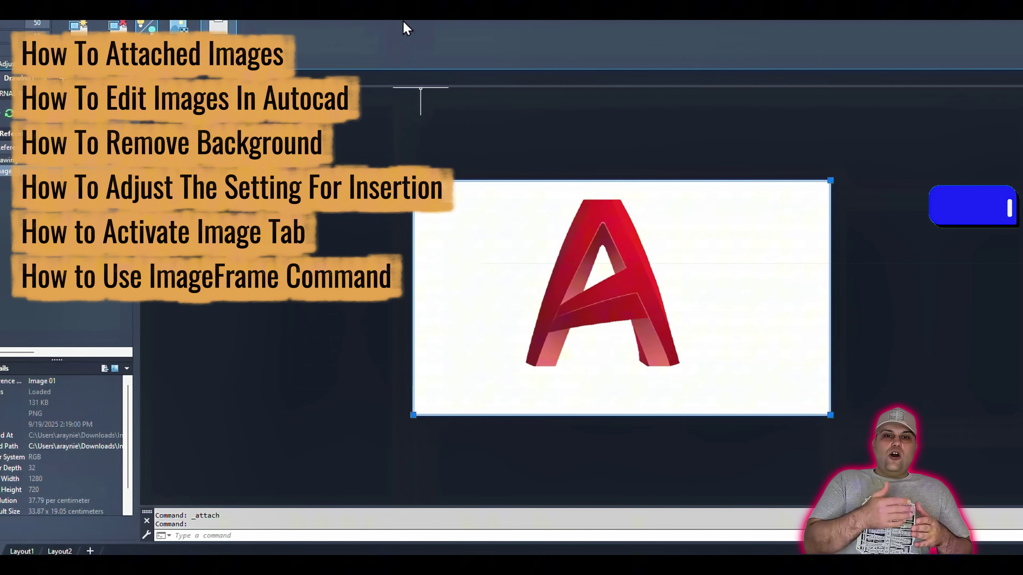
{"action": "left_click_drag", "start_coordinate": [8, 40], "coordinate": [6, 41]}
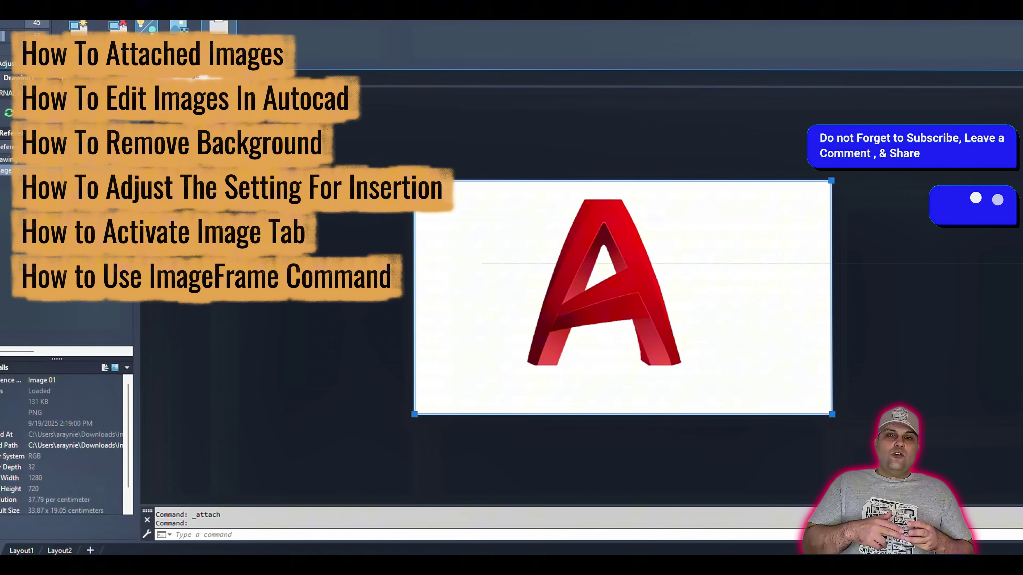
{"action": "left_click", "coordinate": [218, 27]}
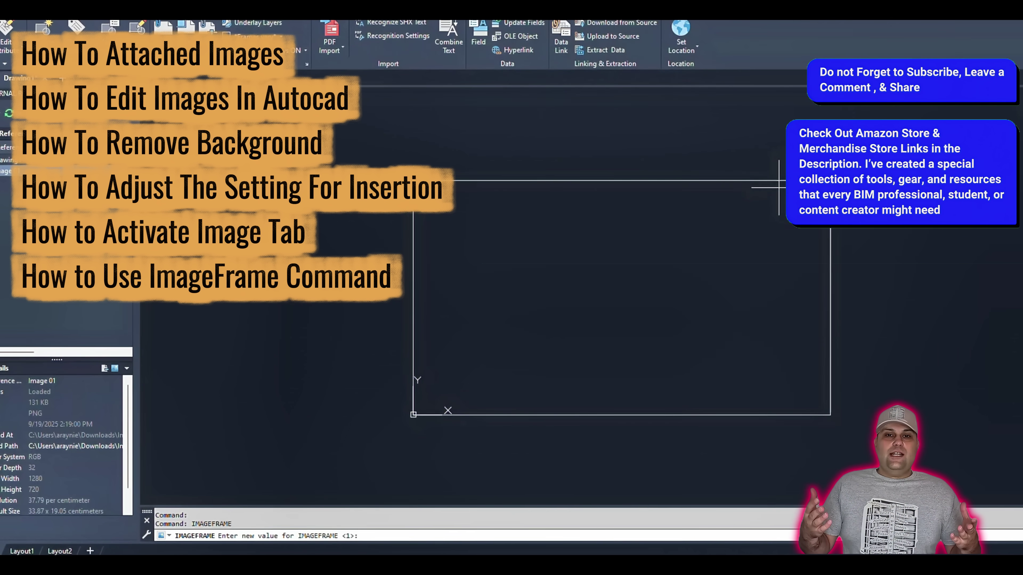
Set IMAGEFRAME to 0, then back to 1, and select the image by its frame
{"action": "type", "text": "0"}
{"action": "key", "text": "Return"}
{"action": "key", "text": "Escape"}
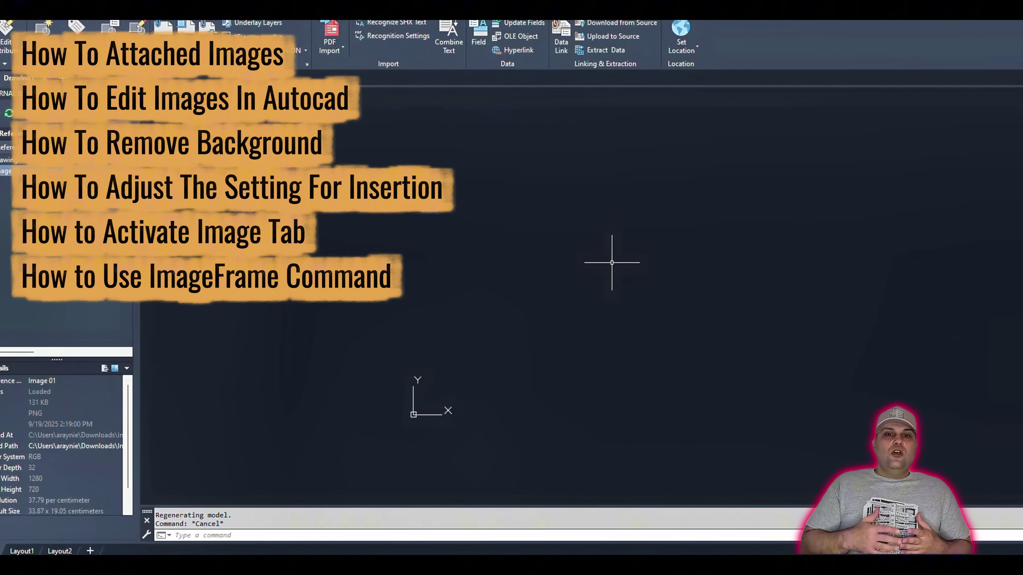
{"action": "key", "text": "Return"}
{"action": "type", "text": "1"}
{"action": "key", "text": "Return"}
{"action": "left_click", "coordinate": [457, 181]}
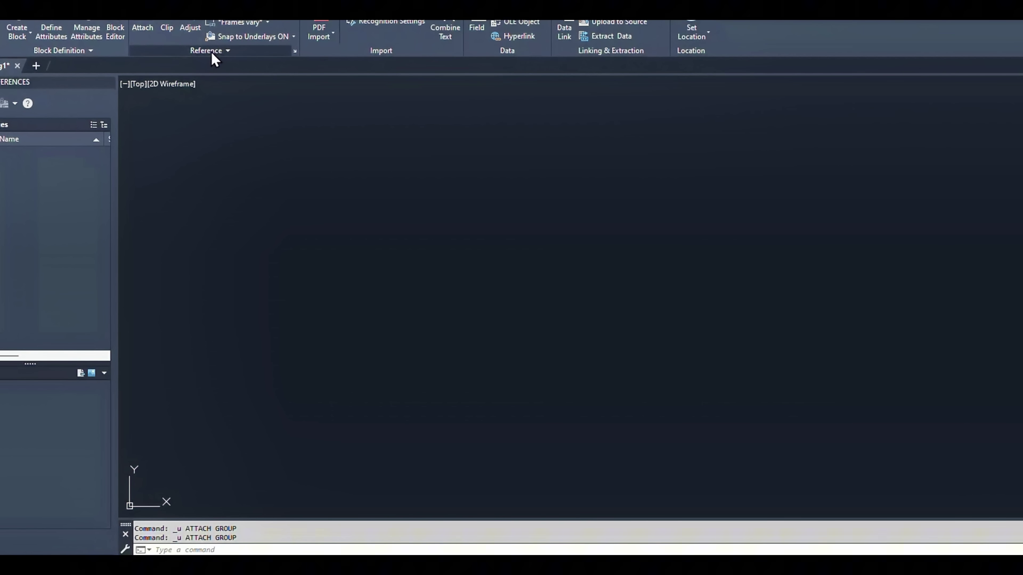
Start an Insert > Attach and choose Image 01 from Downloads
{"action": "left_click", "coordinate": [146, 22]}
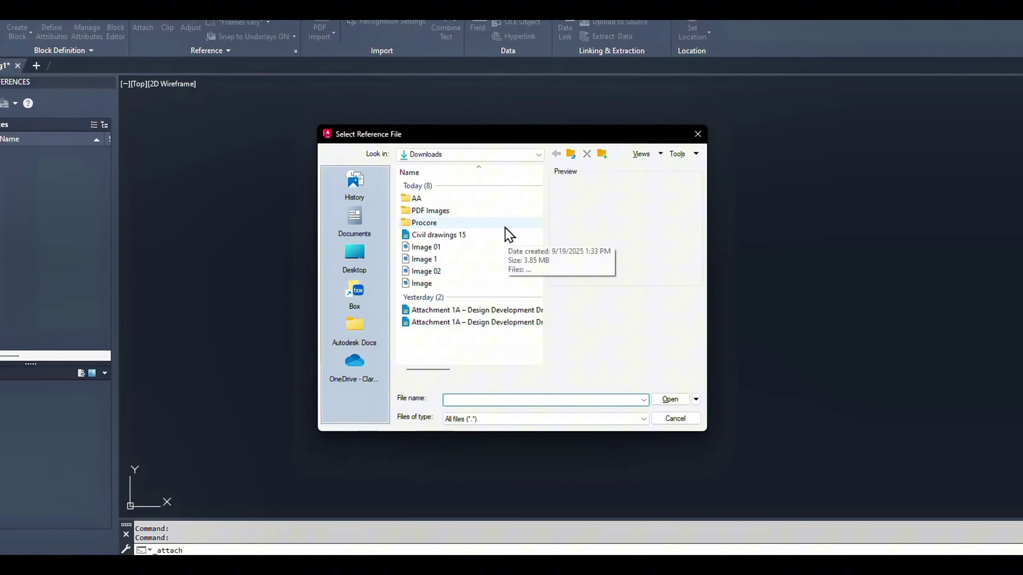
{"action": "left_click", "coordinate": [441, 248]}
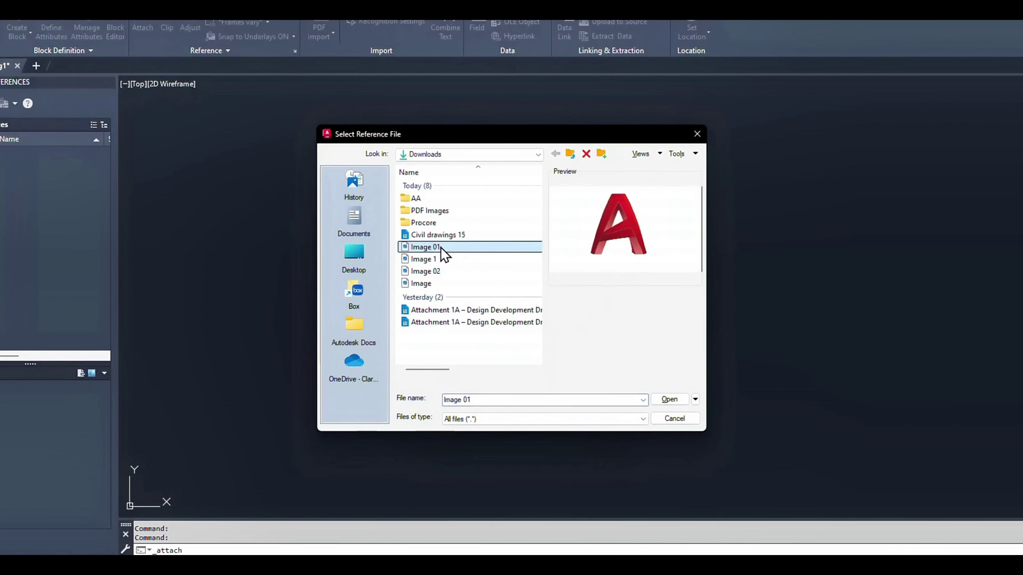
Open Image 01 for attaching with Relative path, scale 1.0000 and insertion point 0,0,0
{"action": "left_click", "coordinate": [675, 402]}
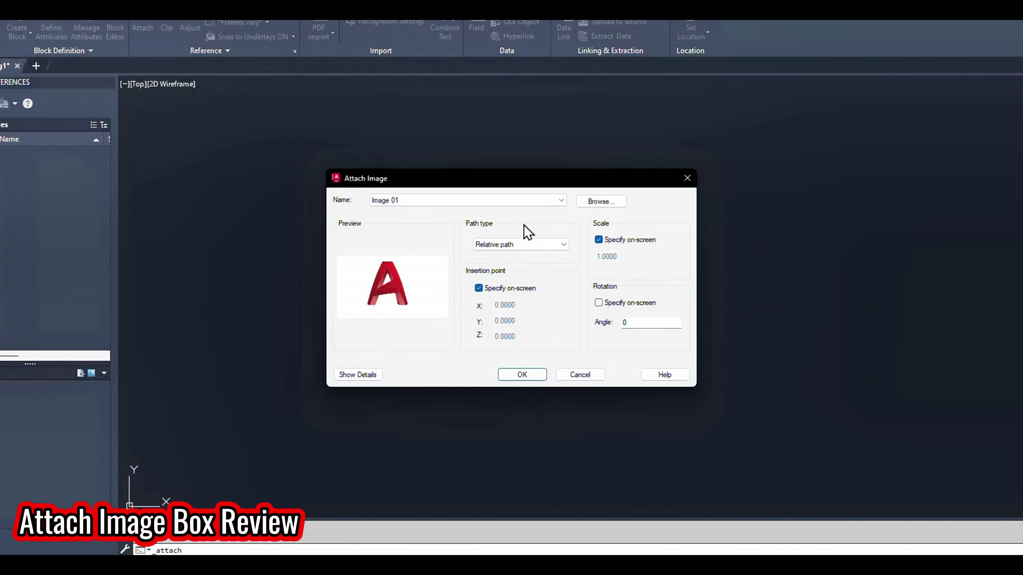
{"action": "left_click", "coordinate": [549, 248]}
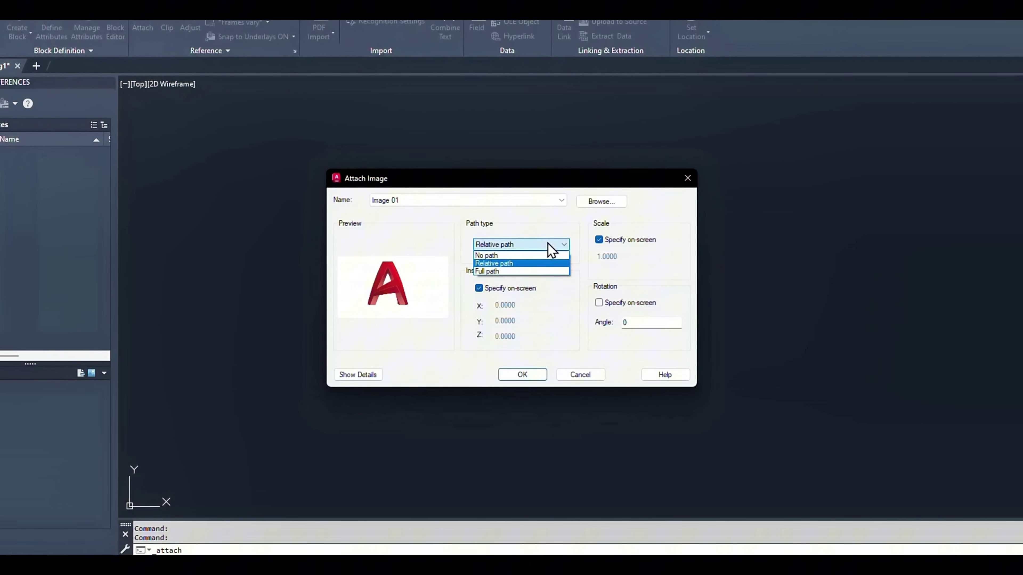
{"action": "left_click", "coordinate": [550, 246]}
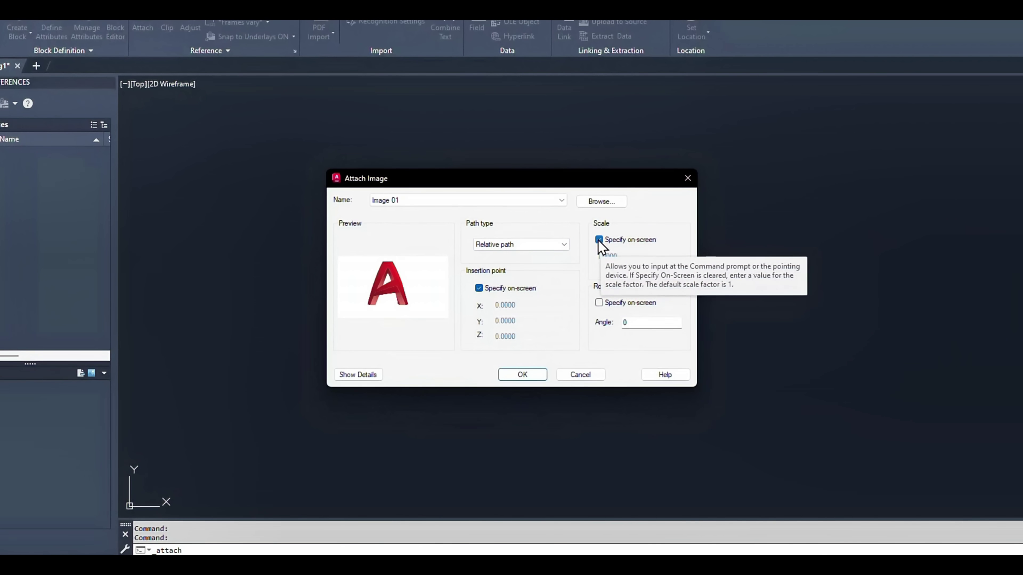
{"action": "left_click", "coordinate": [622, 243]}
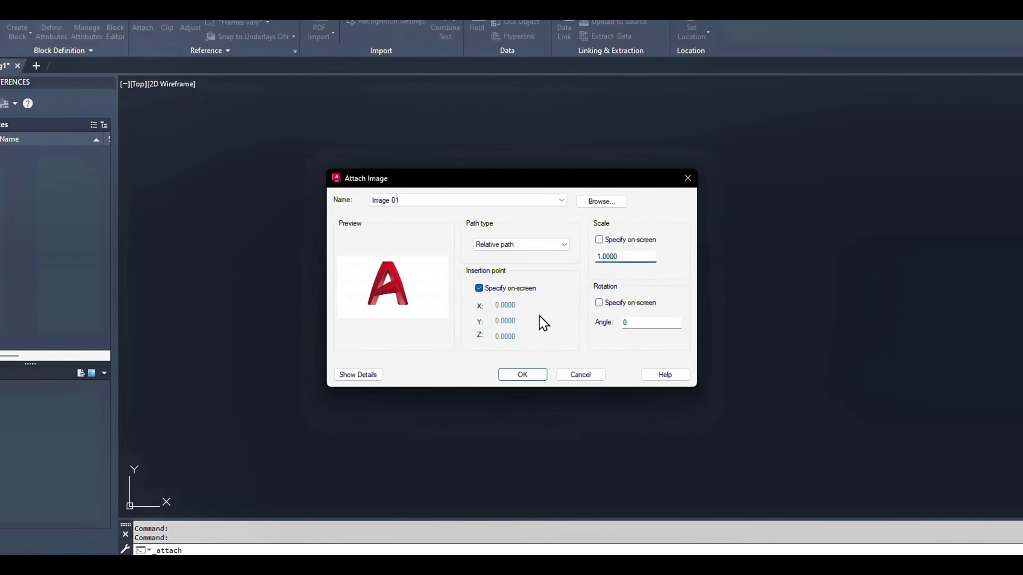
{"action": "left_click", "coordinate": [478, 289]}
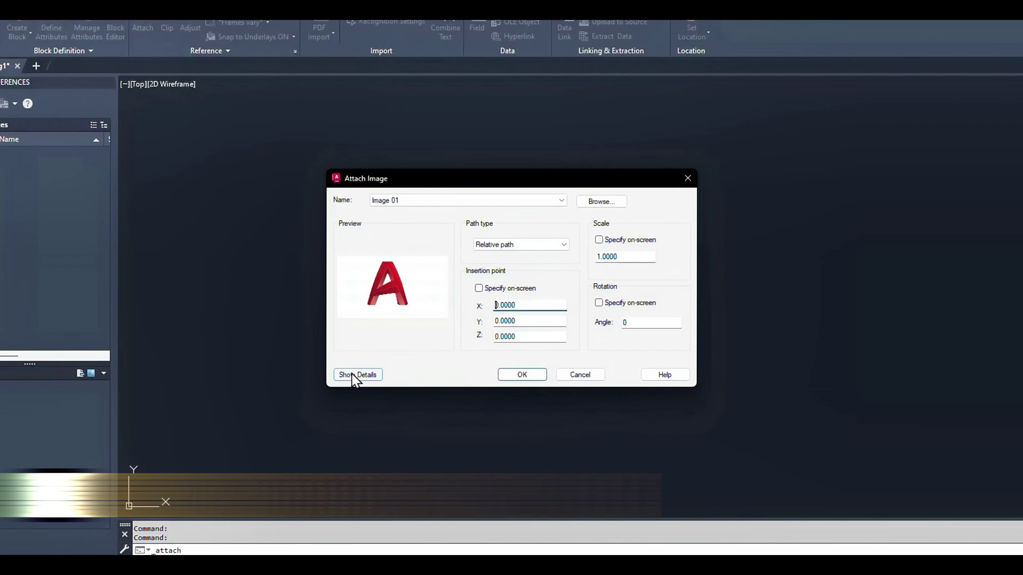
{"action": "left_click", "coordinate": [360, 376]}
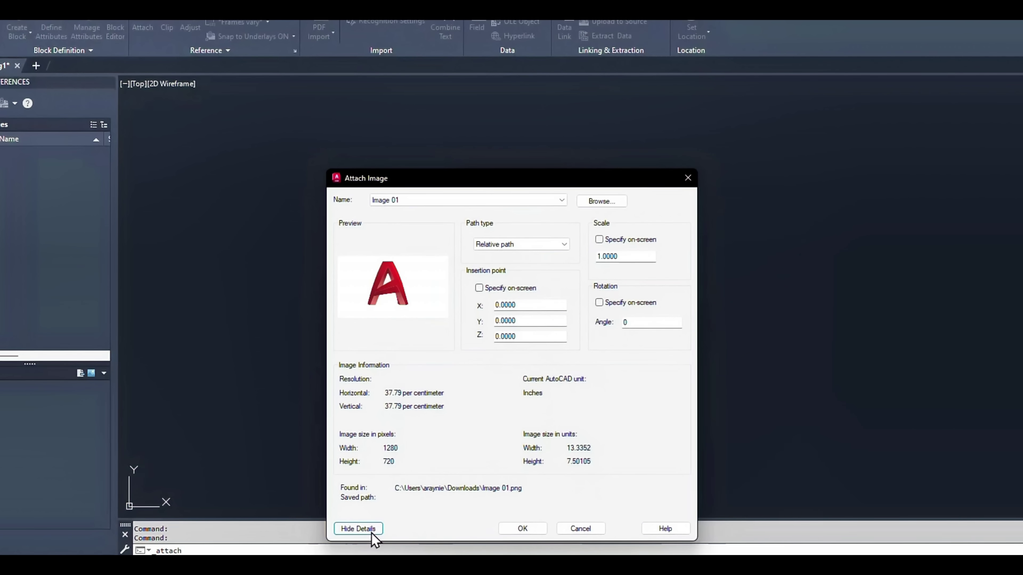
{"action": "left_click", "coordinate": [358, 529]}
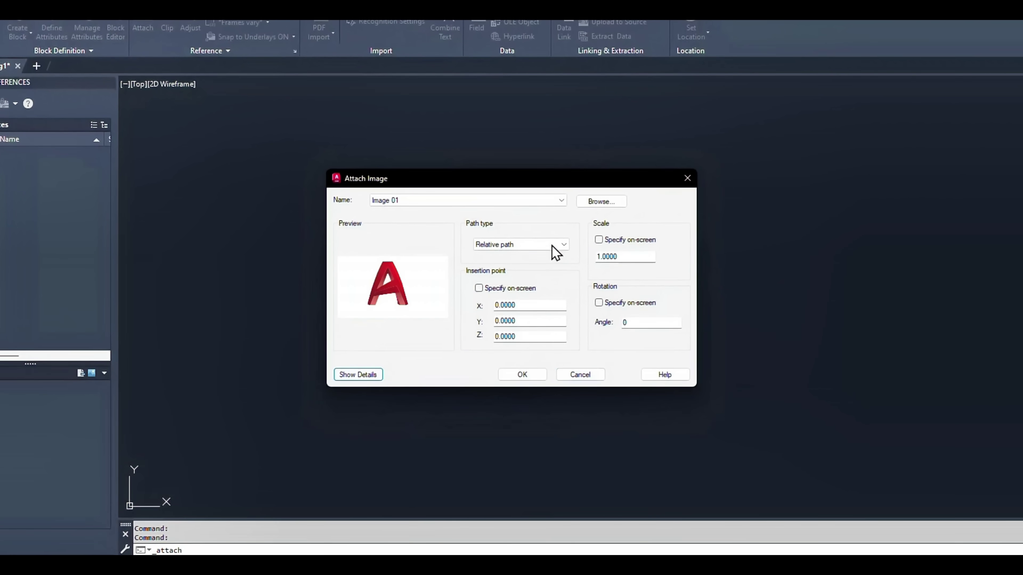
Attach the logo, check Image 01 in External References, and select the image in the viewport
{"action": "left_click", "coordinate": [538, 377]}
{"action": "scroll", "coordinate": [811, 320], "scroll_direction": "down", "scroll_amount": 3}
{"action": "scroll", "coordinate": [661, 373], "scroll_direction": "up", "scroll_amount": 2}
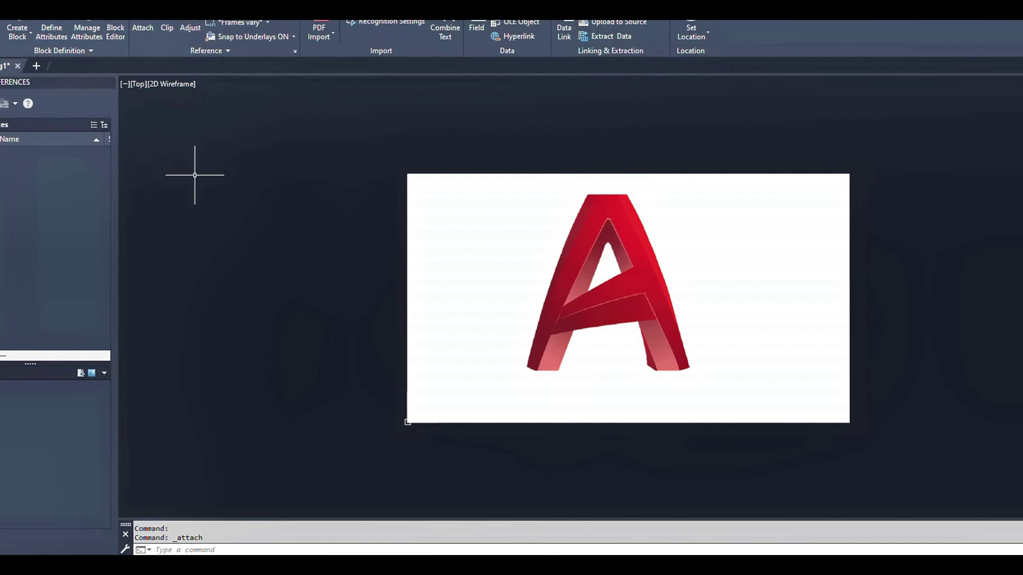
{"action": "left_click", "coordinate": [9, 163]}
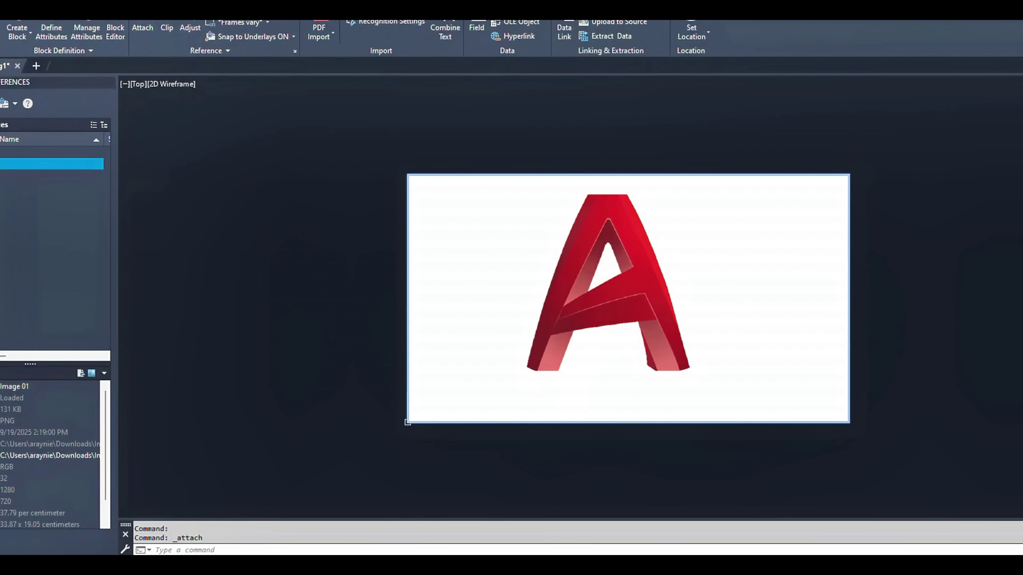
{"action": "left_click", "coordinate": [16, 151]}
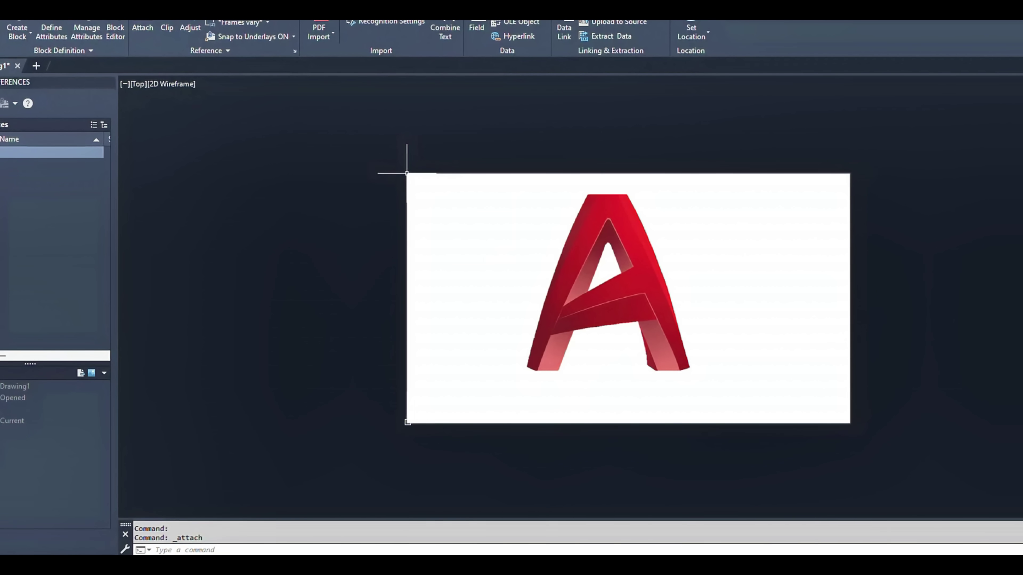
{"action": "left_click", "coordinate": [406, 173]}
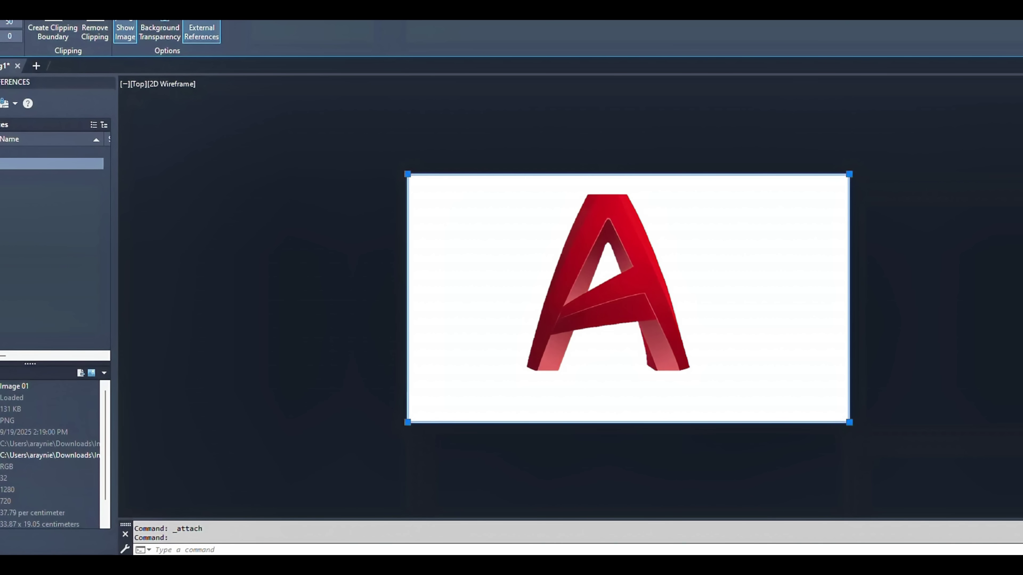
Raise the logo image's contrast from 50 to 89
{"action": "left_click_drag", "start_coordinate": [0, 25], "coordinate": [0, 35]}
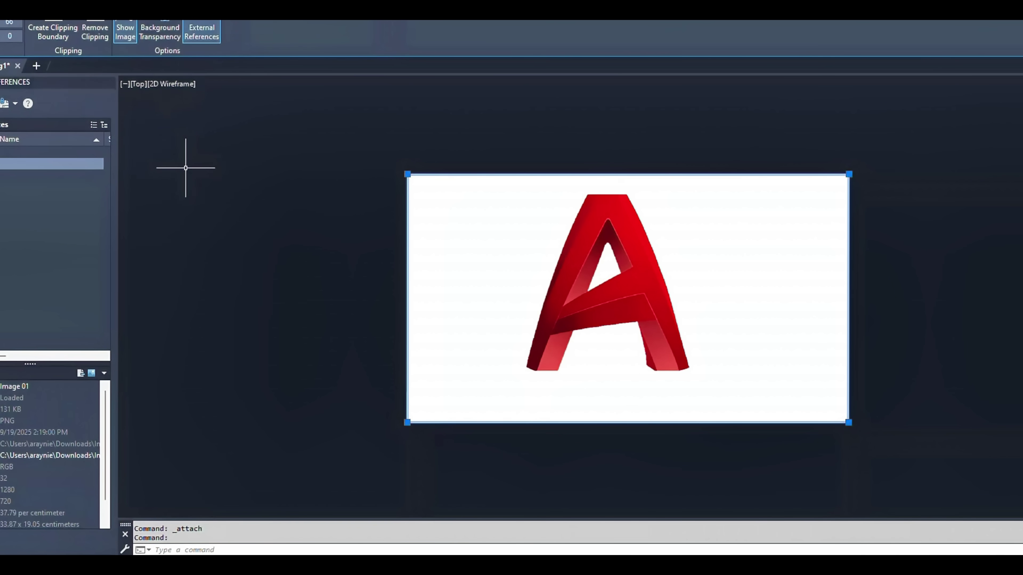
Turn Show Image off and set IMAGEFRAME to 0
{"action": "left_click", "coordinate": [132, 39]}
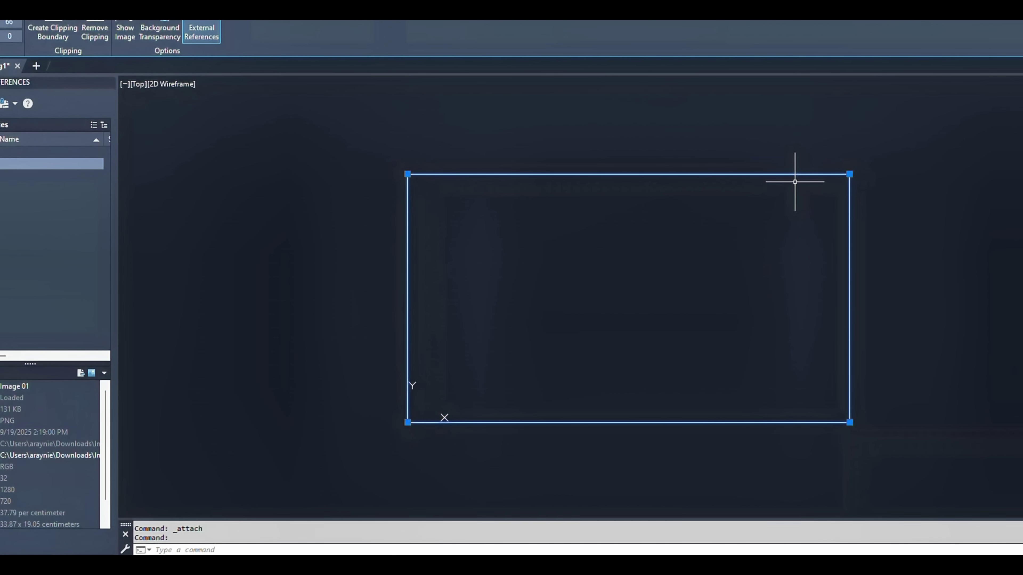
{"action": "type", "text": "imageframe"}
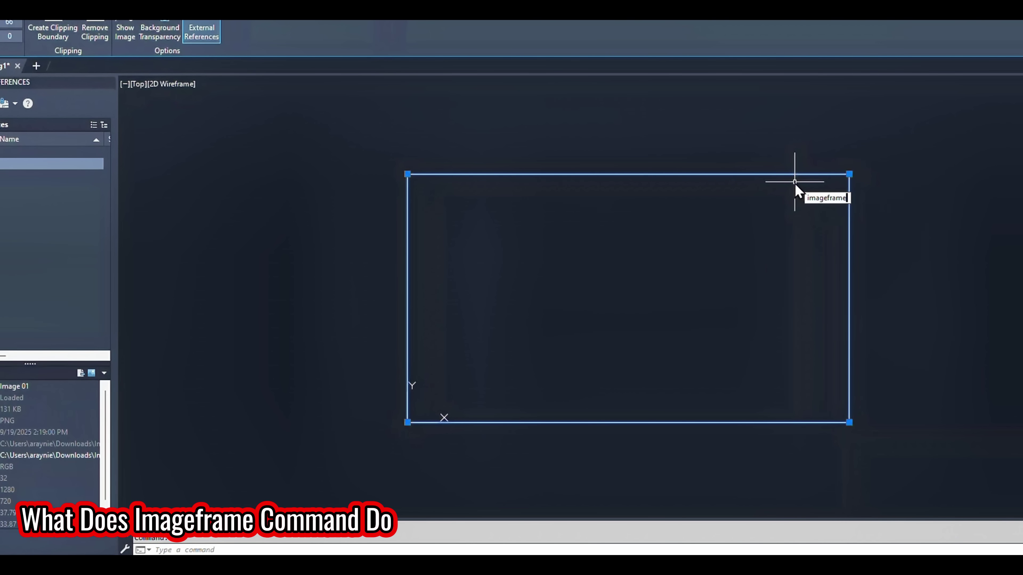
{"action": "key", "text": "Return"}
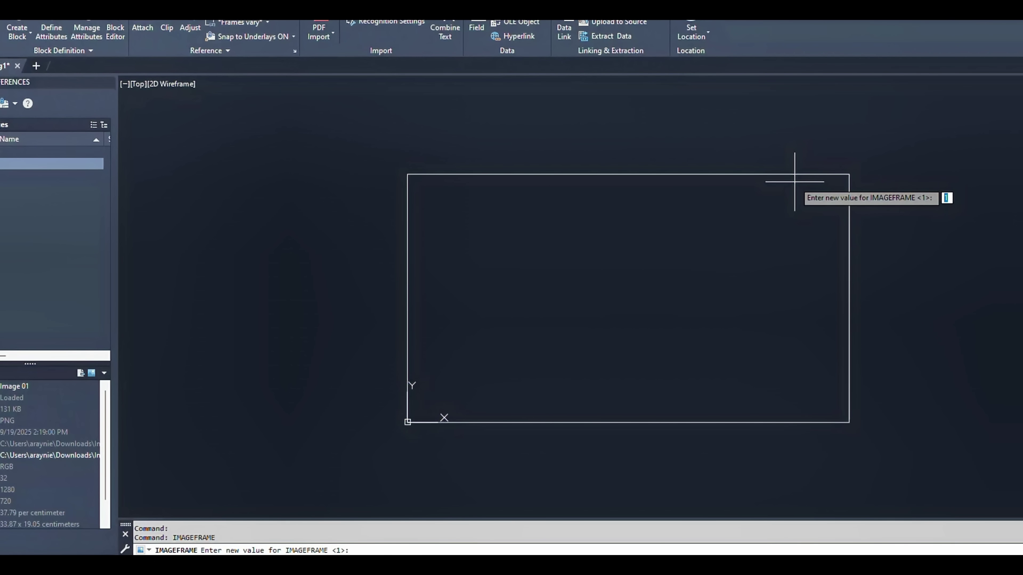
{"action": "type", "text": "0"}
{"action": "key", "text": "Return"}
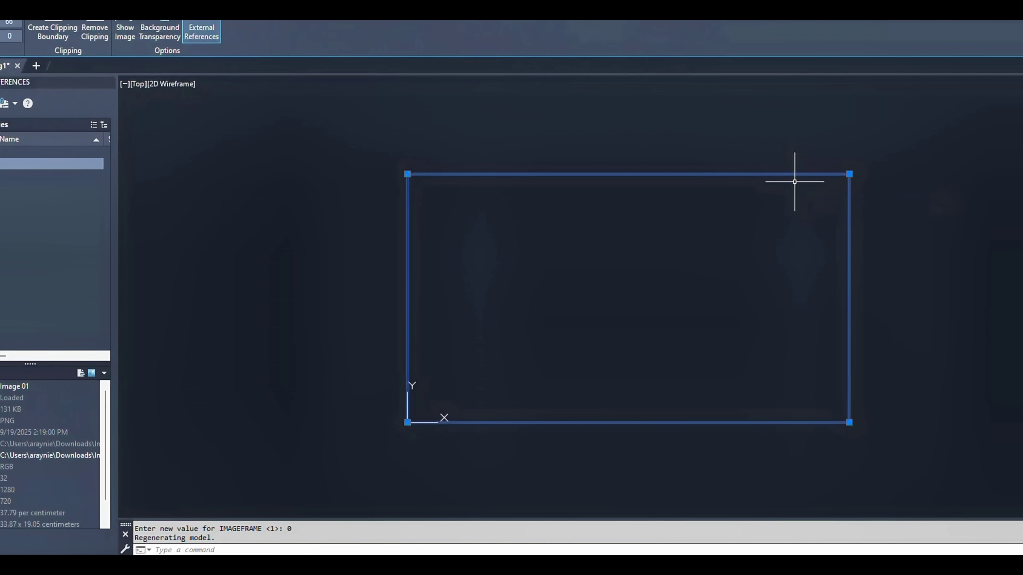
{"action": "key", "text": "Escape"}
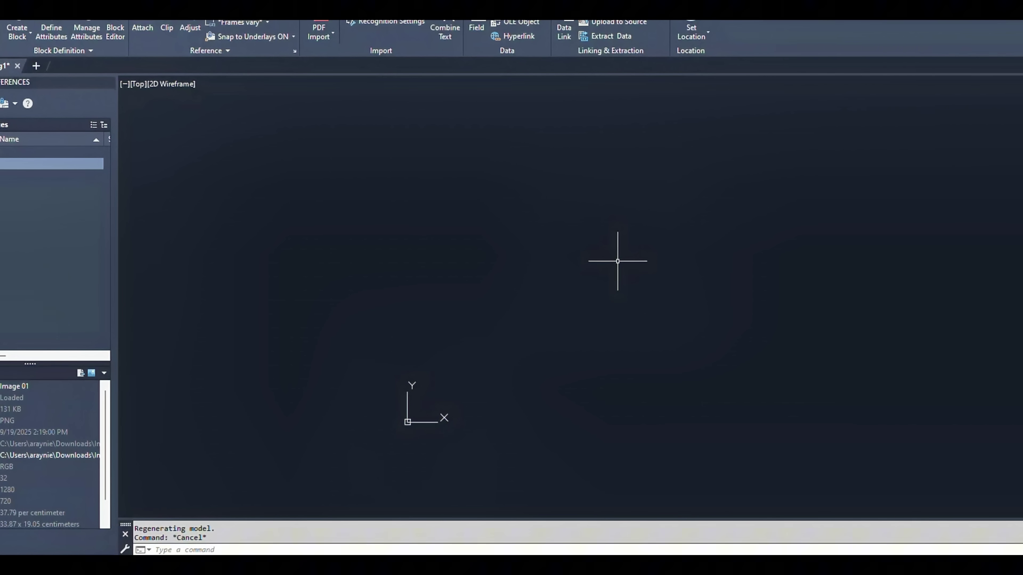
Set IMAGEFRAME to 1 and select the reappearing image frame
{"action": "type", "text": "imag"}
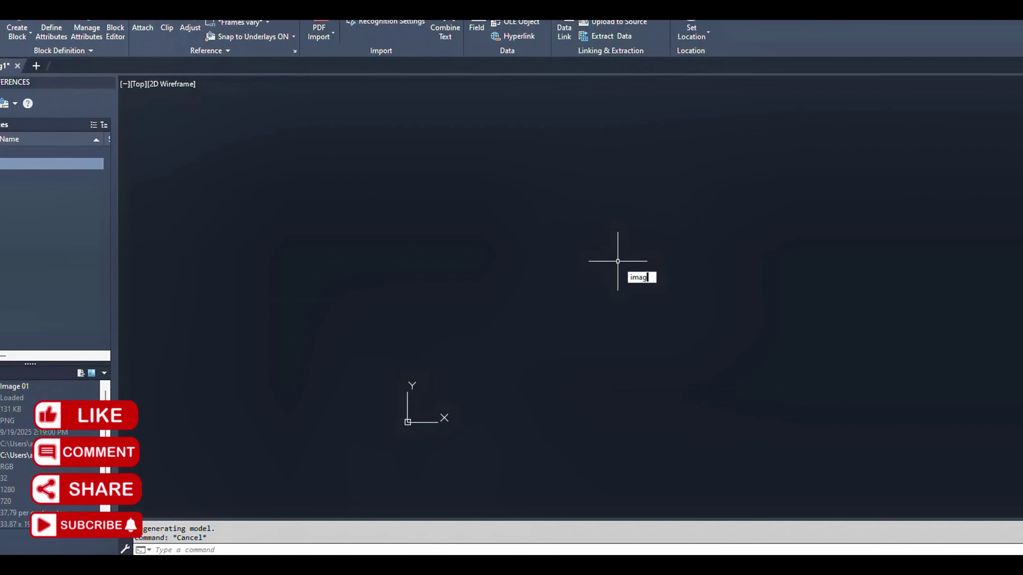
{"action": "type", "text": "eframe"}
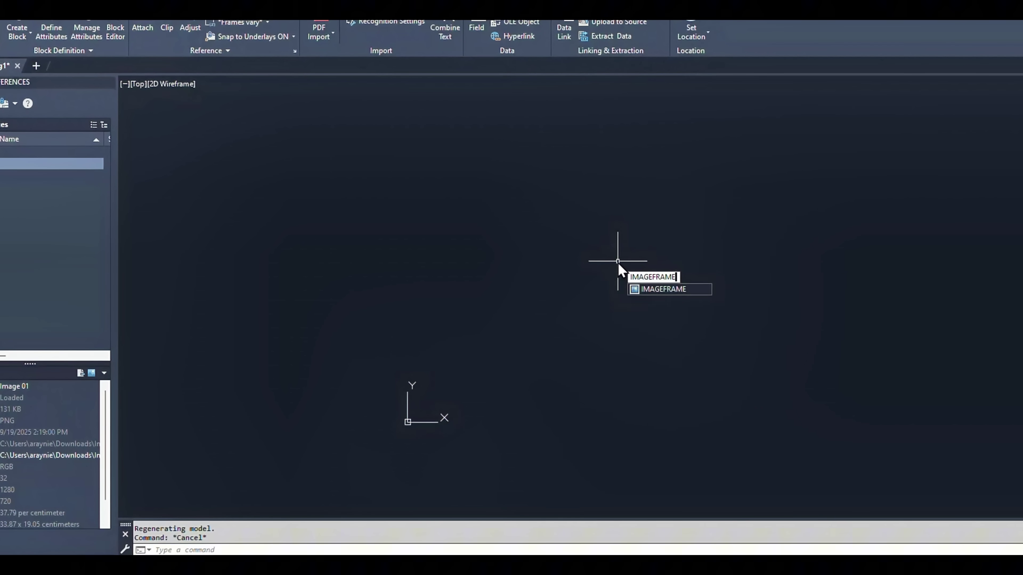
{"action": "key", "text": "Return"}
{"action": "type", "text": "1"}
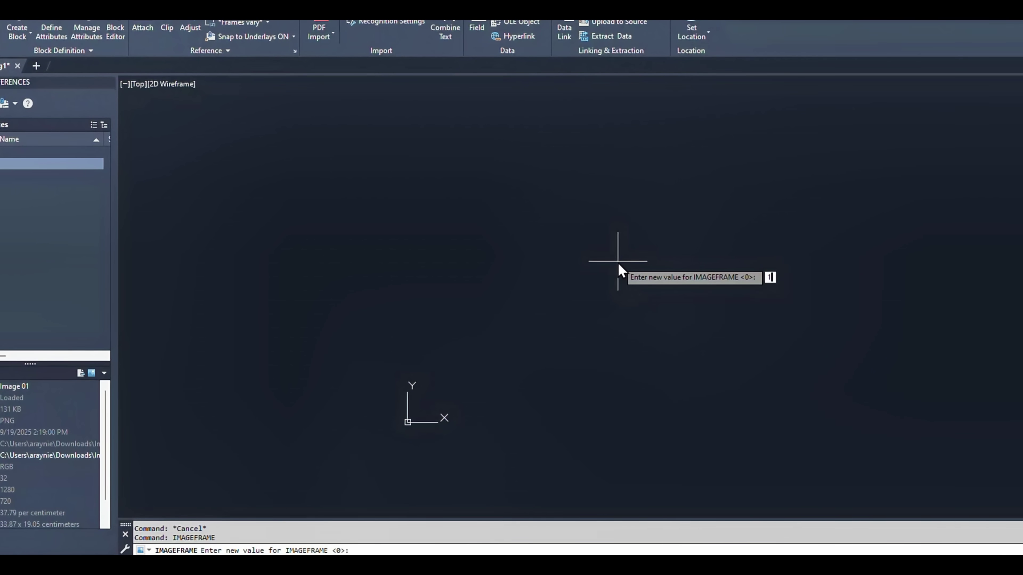
{"action": "key", "text": "Return"}
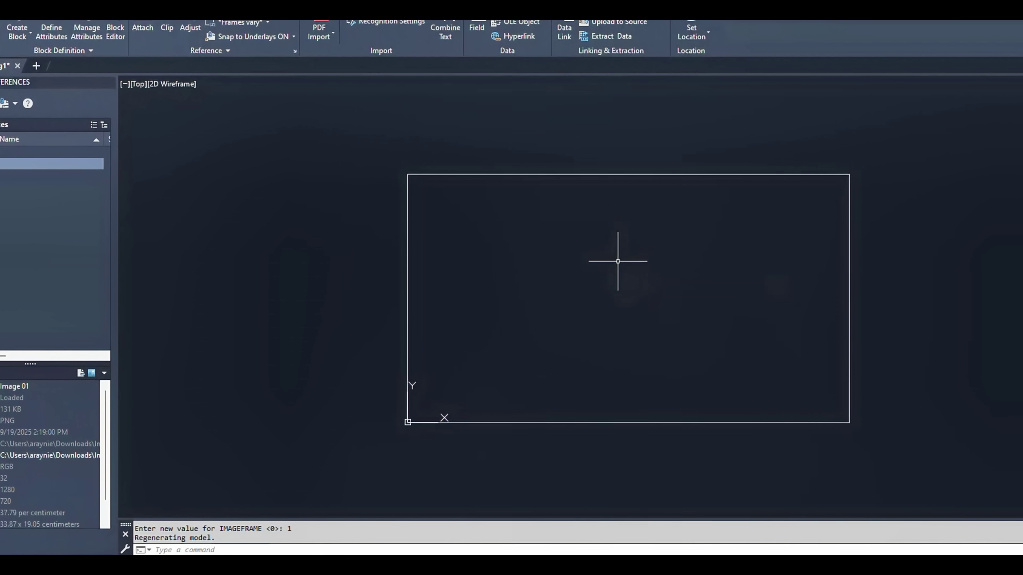
{"action": "left_click", "coordinate": [460, 174]}
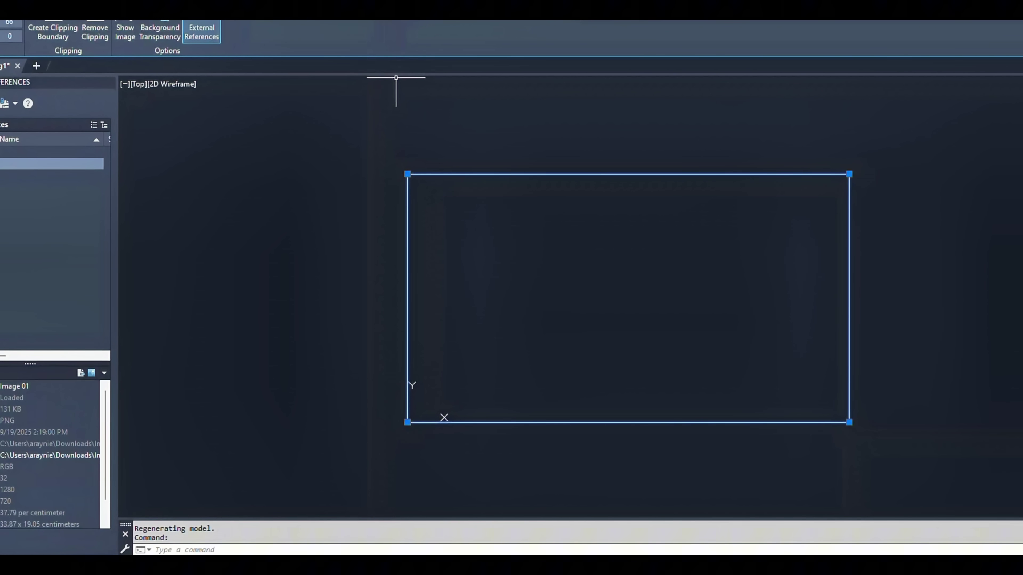
Turn Show Image back on and toggle Background Transparency for the logo
{"action": "left_click", "coordinate": [134, 37]}
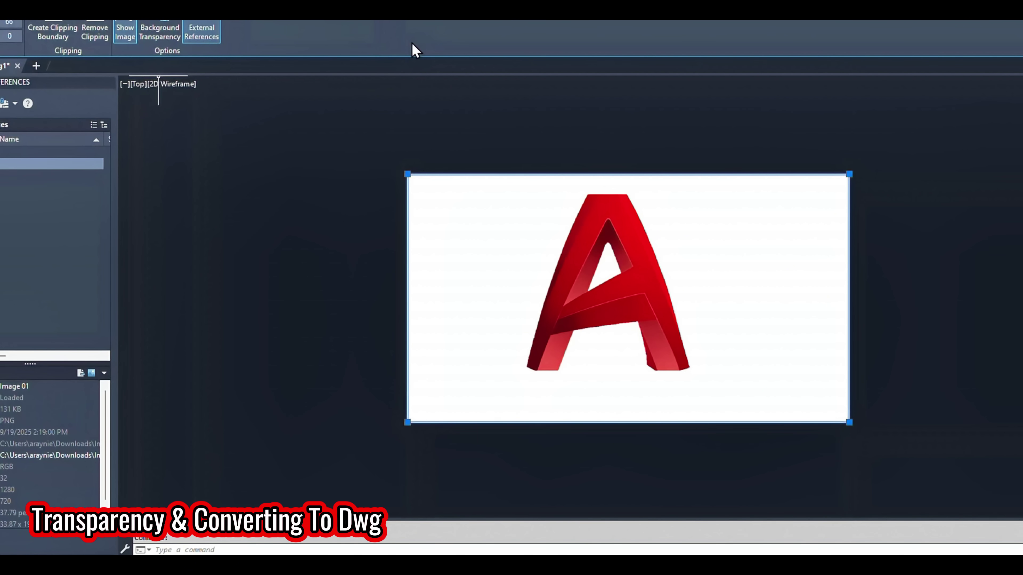
{"action": "left_click", "coordinate": [159, 33]}
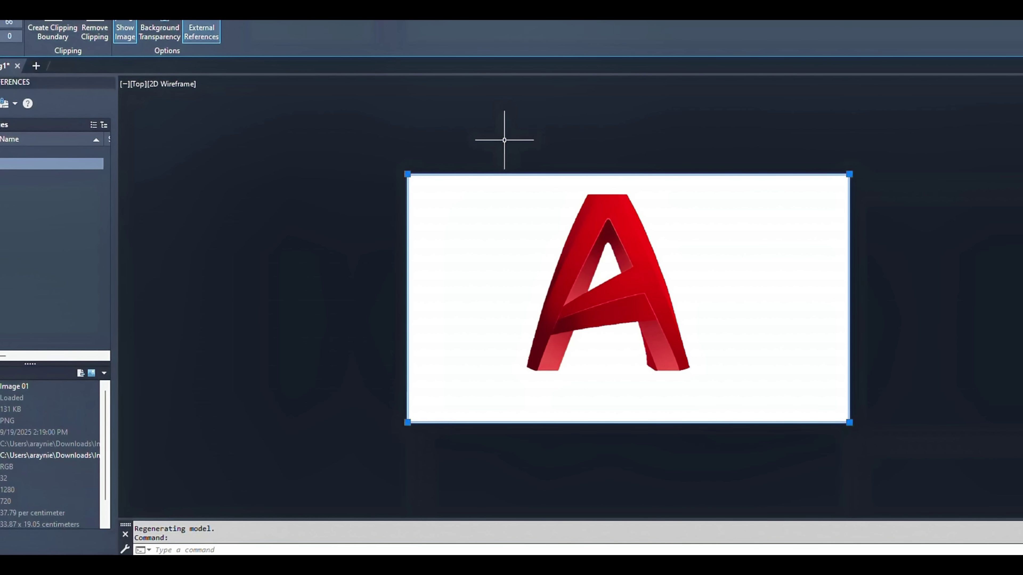
Unload Image 01 in External References, then reload it
{"action": "left_click", "coordinate": [201, 37]}
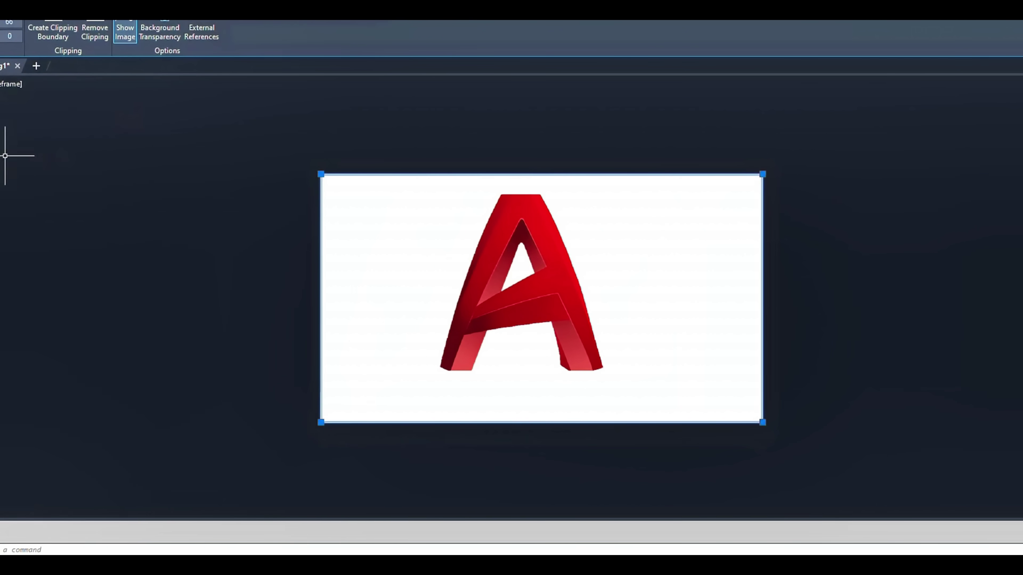
{"action": "left_click", "coordinate": [214, 25]}
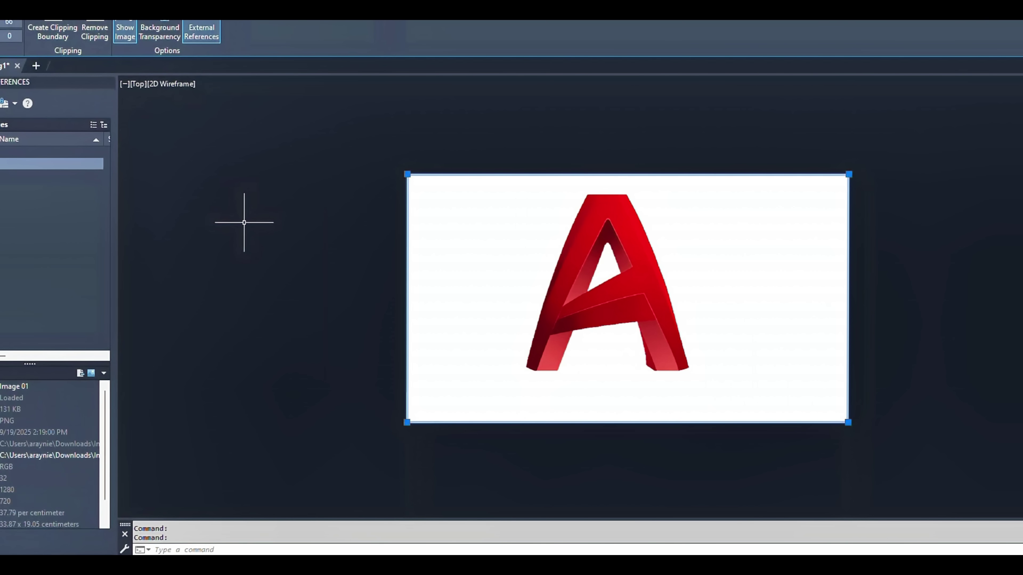
{"action": "right_click", "coordinate": [1, 163]}
{"action": "left_click", "coordinate": [35, 199]}
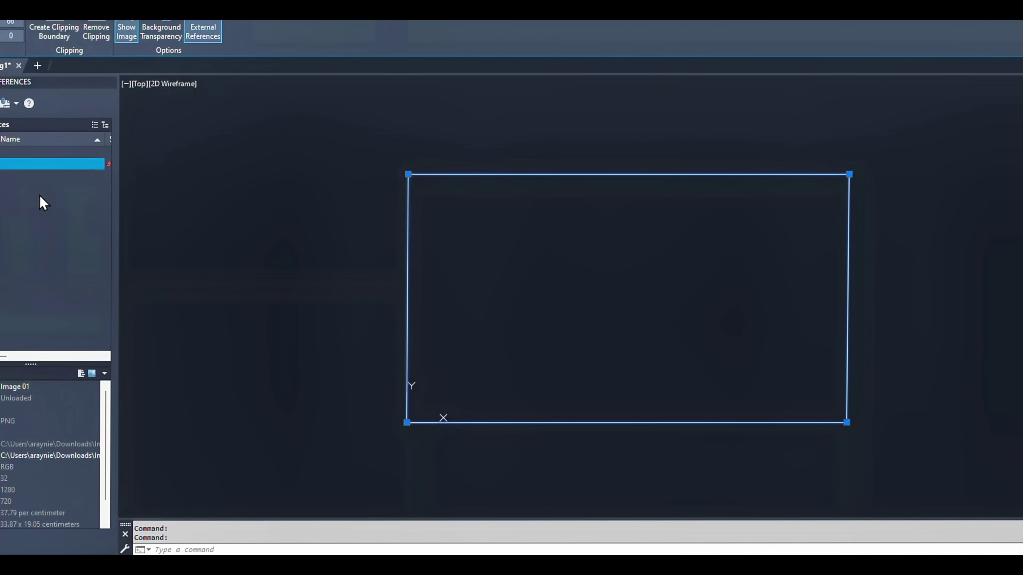
{"action": "right_click", "coordinate": [88, 163]}
{"action": "left_click", "coordinate": [130, 216]}
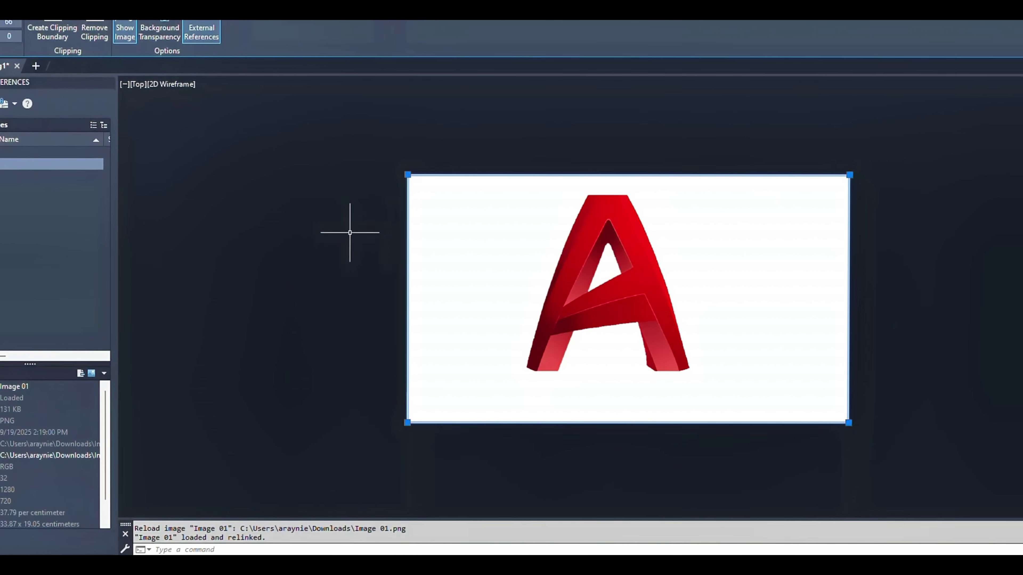